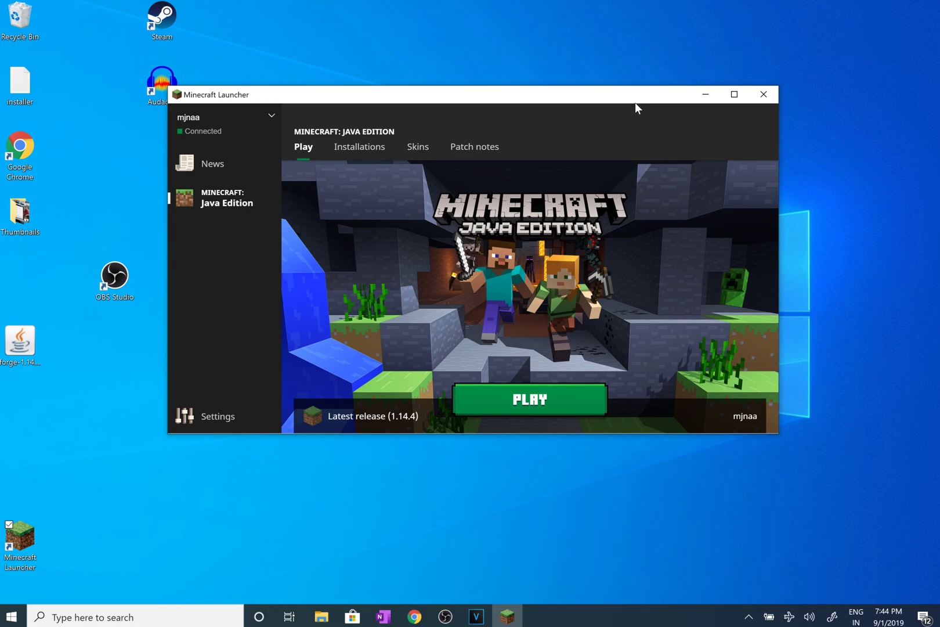
- View the launcher's installations list and the Minecraft Forge 1.14.4 download page in Chrome
left_click(361, 155)
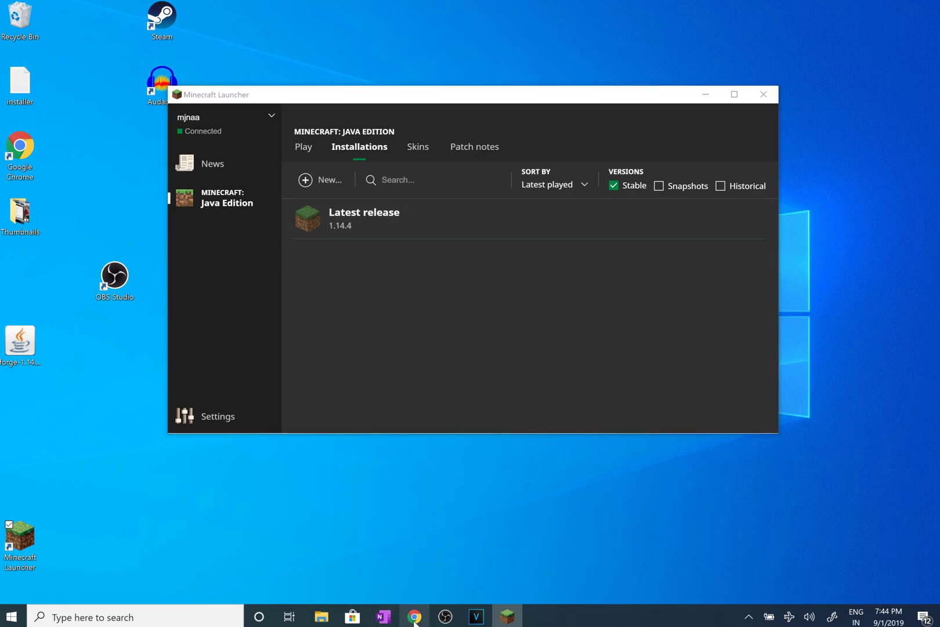
left_click(414, 618)
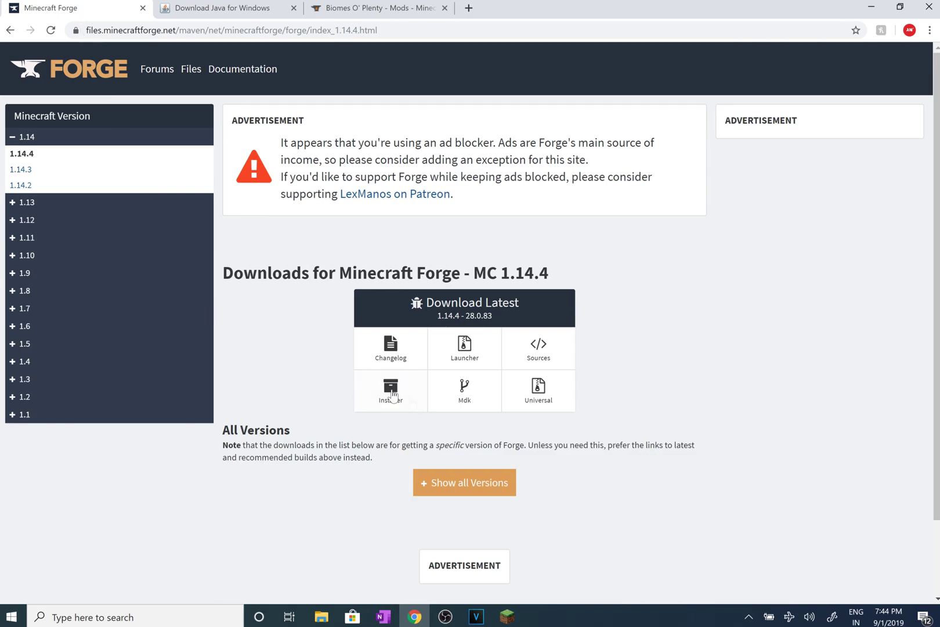
left_click(870, 7)
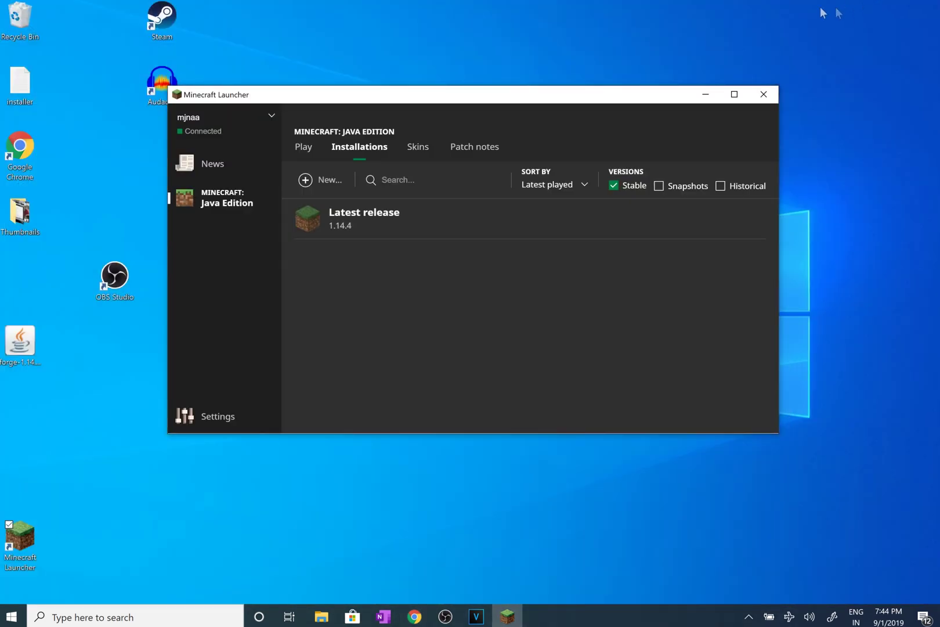
- Run the Forge 1.14.4-28.0.83 installer from the desktop with Minecraft Launcher closed, and install the client to the default folder
left_click(19, 347)
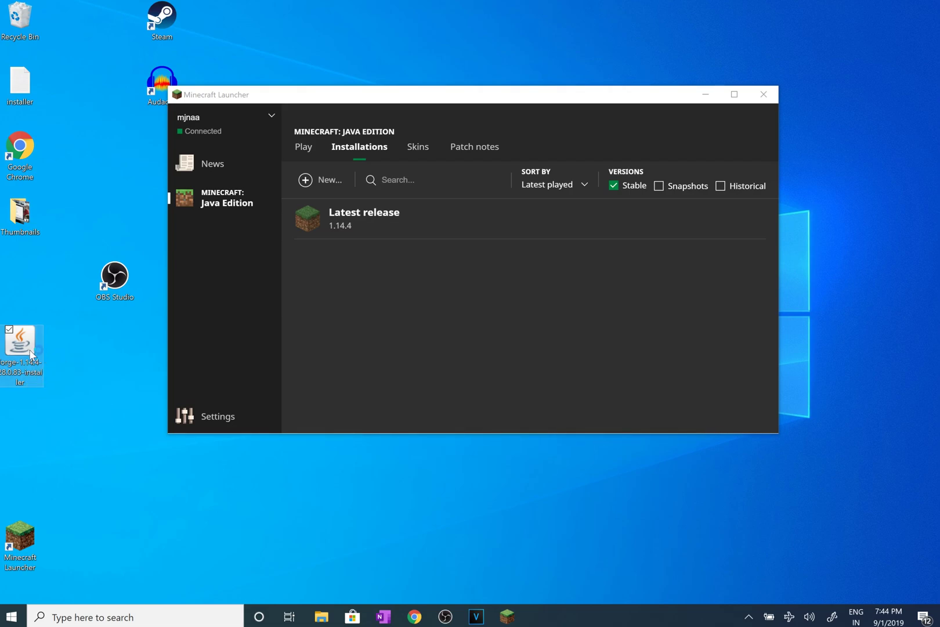
double_click(30, 348)
left_click(765, 95)
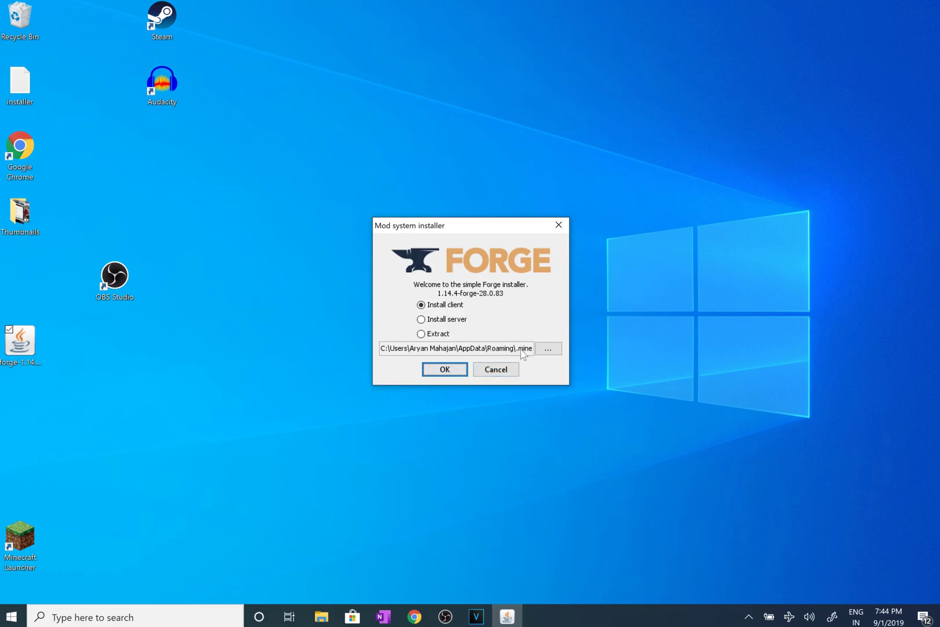
left_click(443, 370)
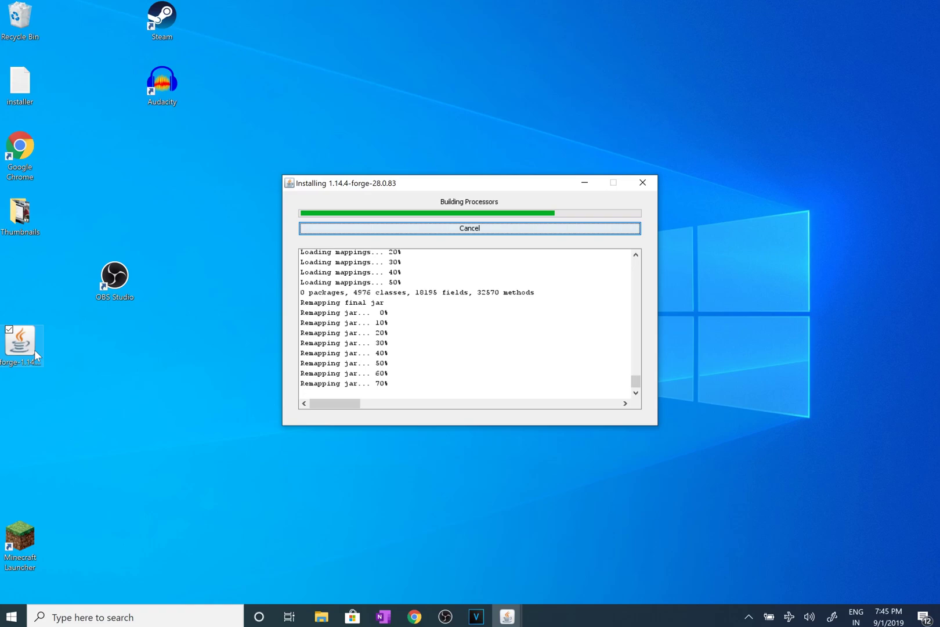
- Switch to Chrome to view the Java for Windows download page, and return to the desktop
left_click(414, 616)
left_click(222, 7)
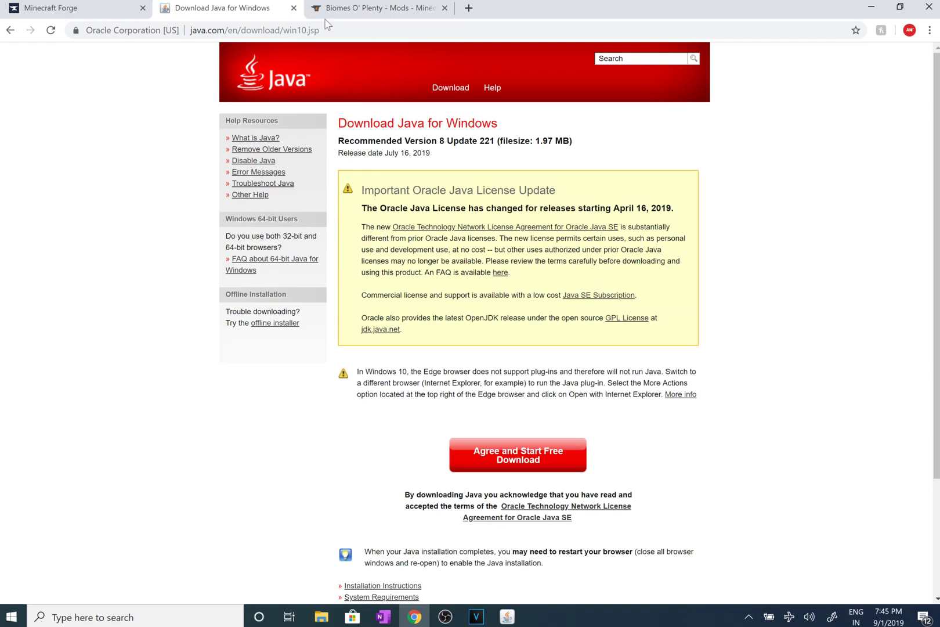
left_click(871, 8)
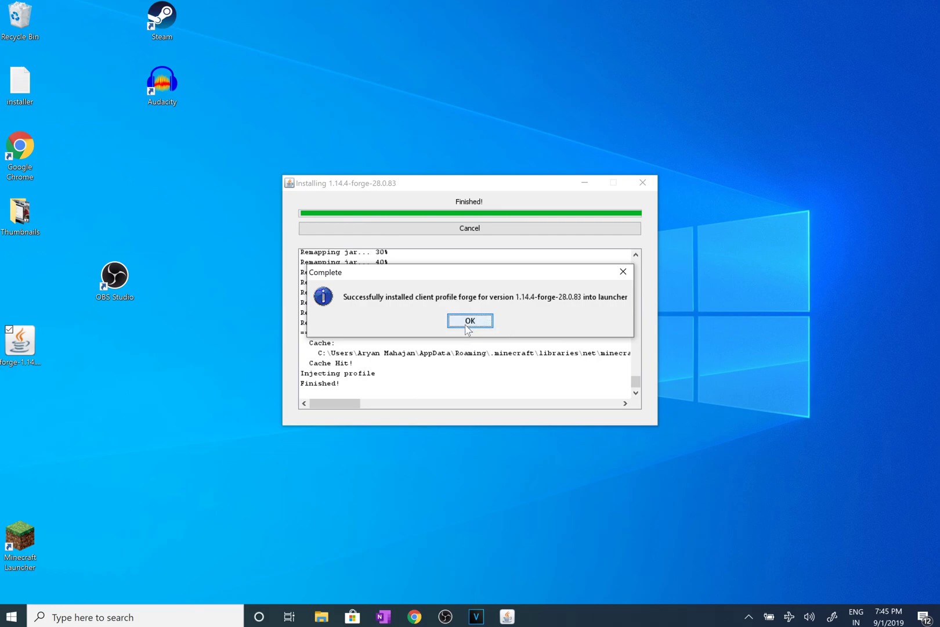
- Close the finished Forge installer and reopen Minecraft Launcher at its list of installations
left_click(470, 321)
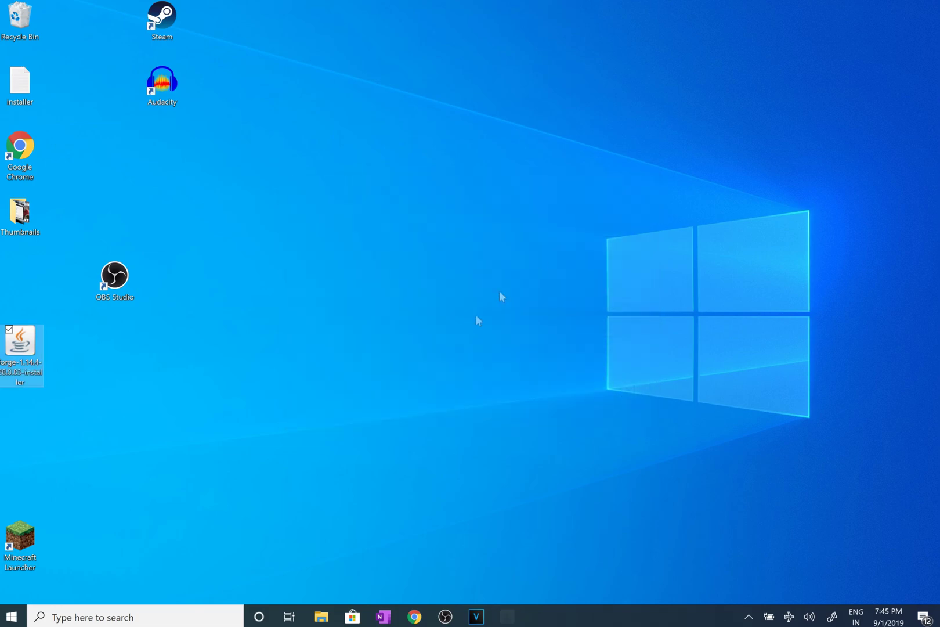
double_click(16, 529)
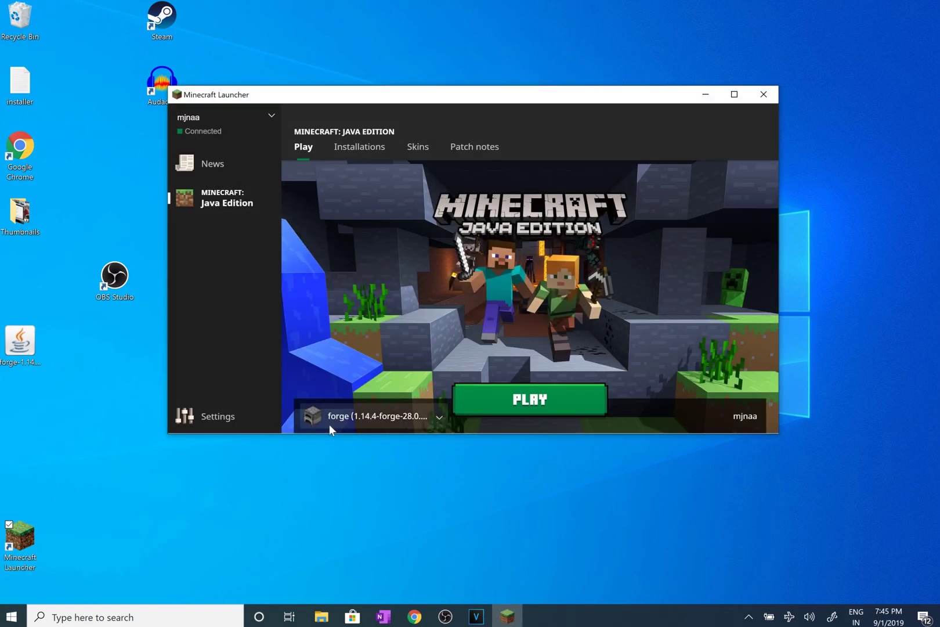
left_click(360, 147)
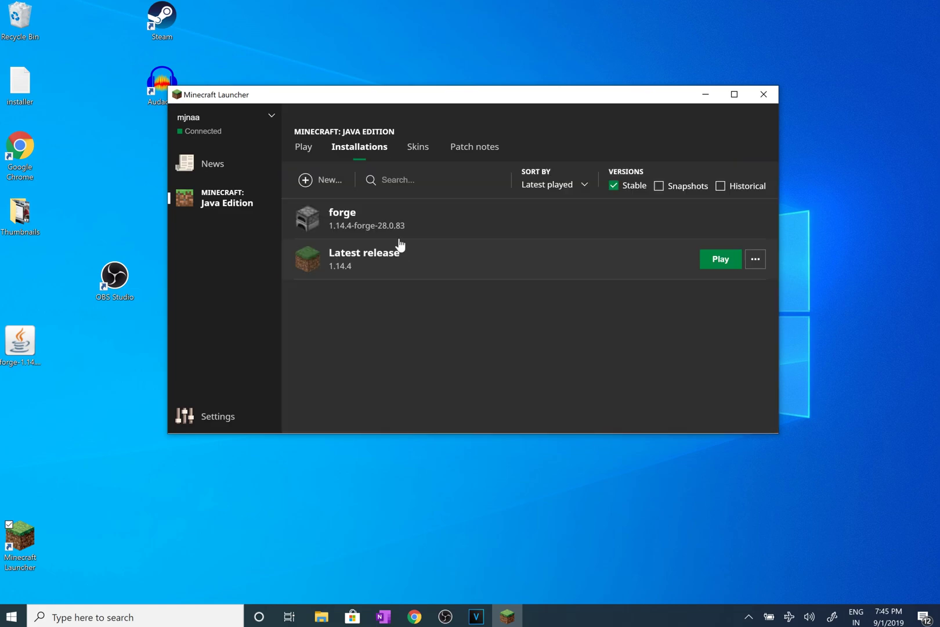
left_click(327, 181)
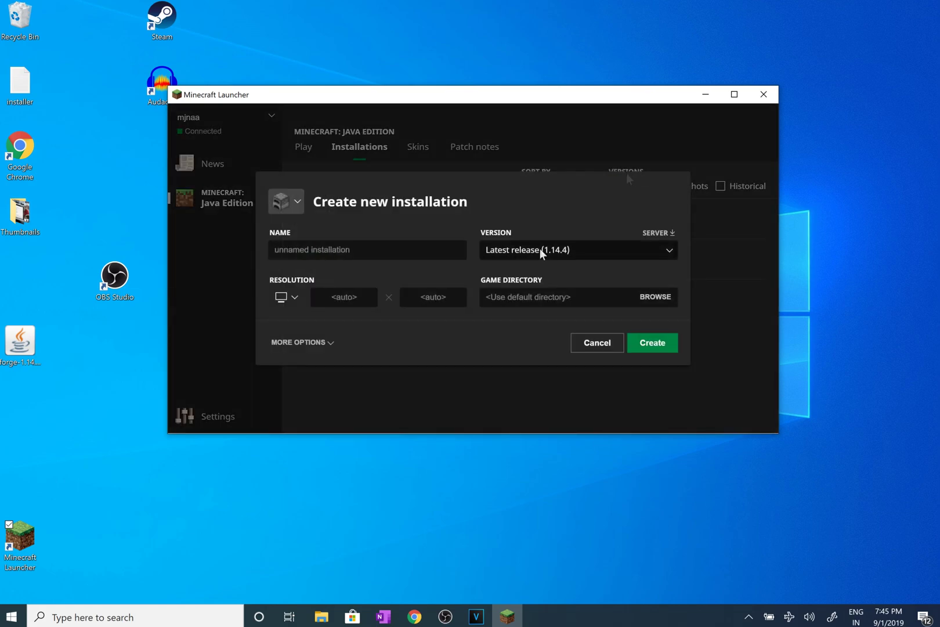
left_click(540, 249)
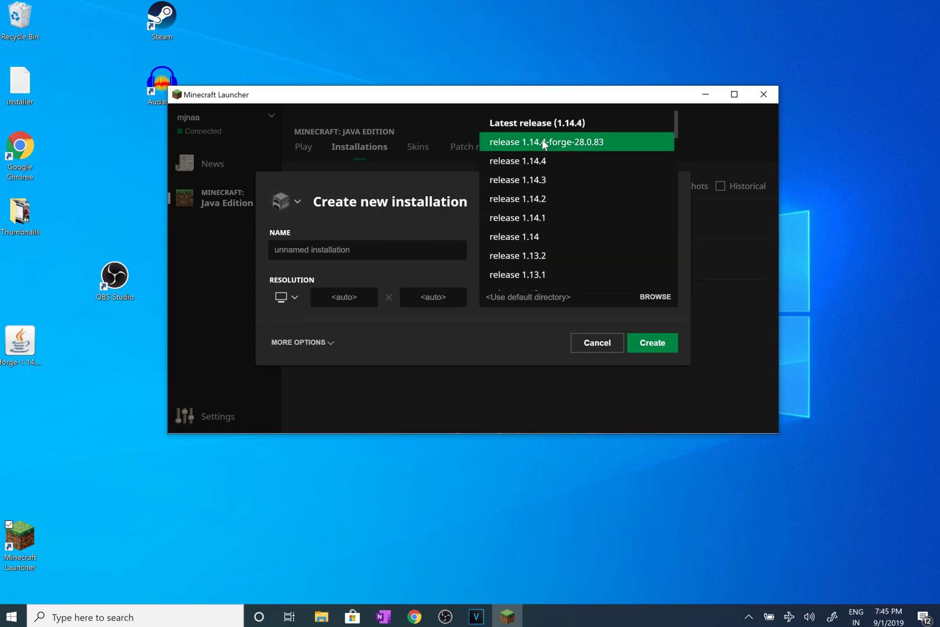
left_click(293, 296)
left_click(582, 347)
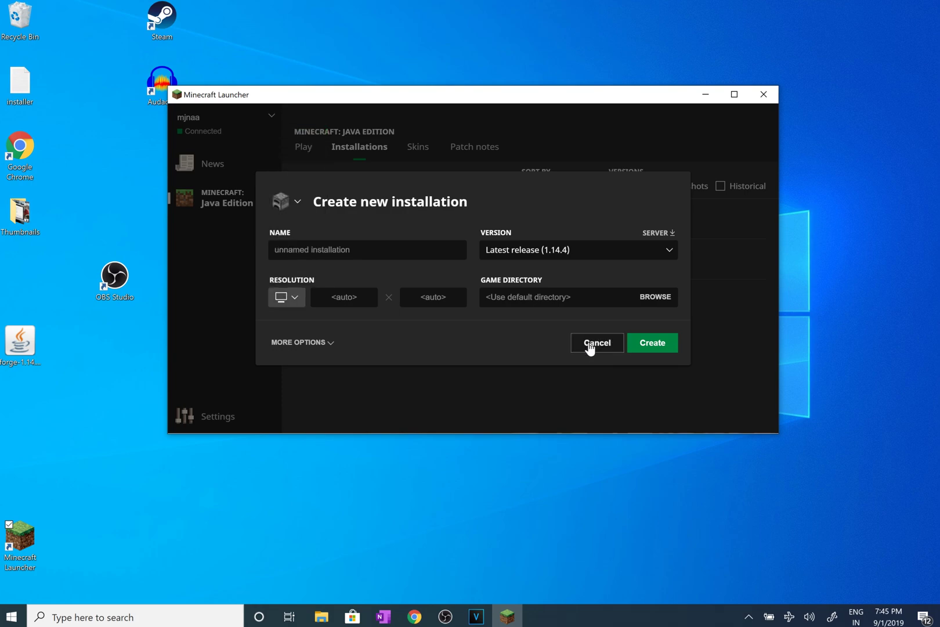
left_click(589, 347)
- Close Minecraft Launcher and download the recent Minecraft 1.14 file of Biomes O' Plenty from its CurseForge page in Chrome
left_click(757, 98)
left_click(414, 616)
left_click(381, 12)
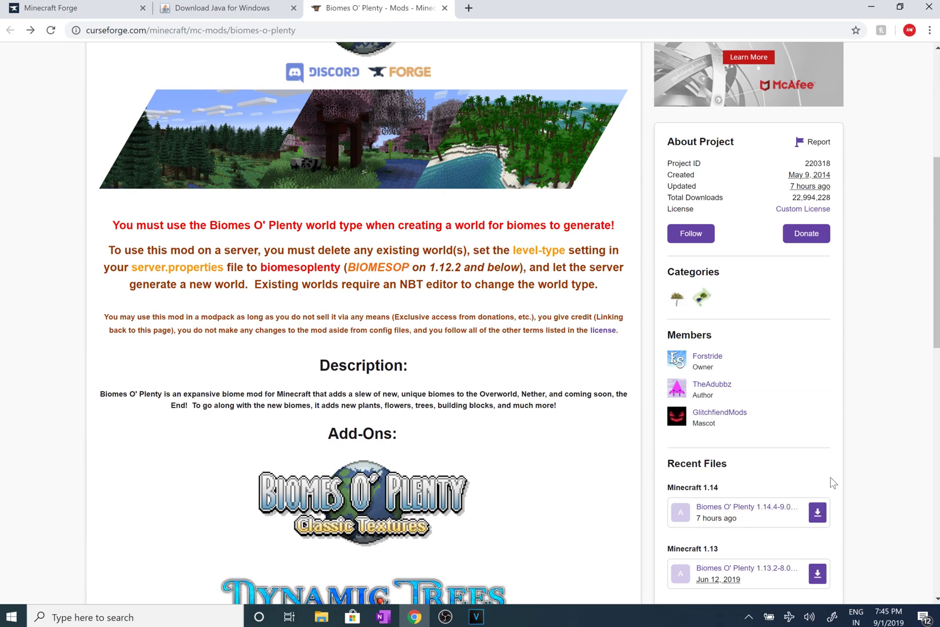
left_click(817, 513)
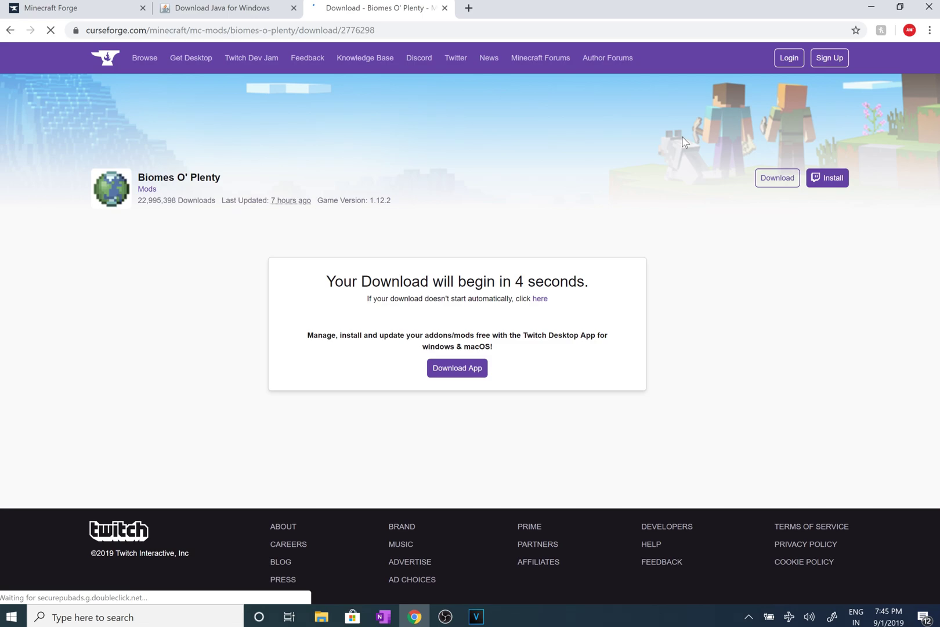
- Create a folder named mods inside AppData\Roaming\.minecraft and put the downloaded Biomes O' Plenty jar file into it
key("super+r")
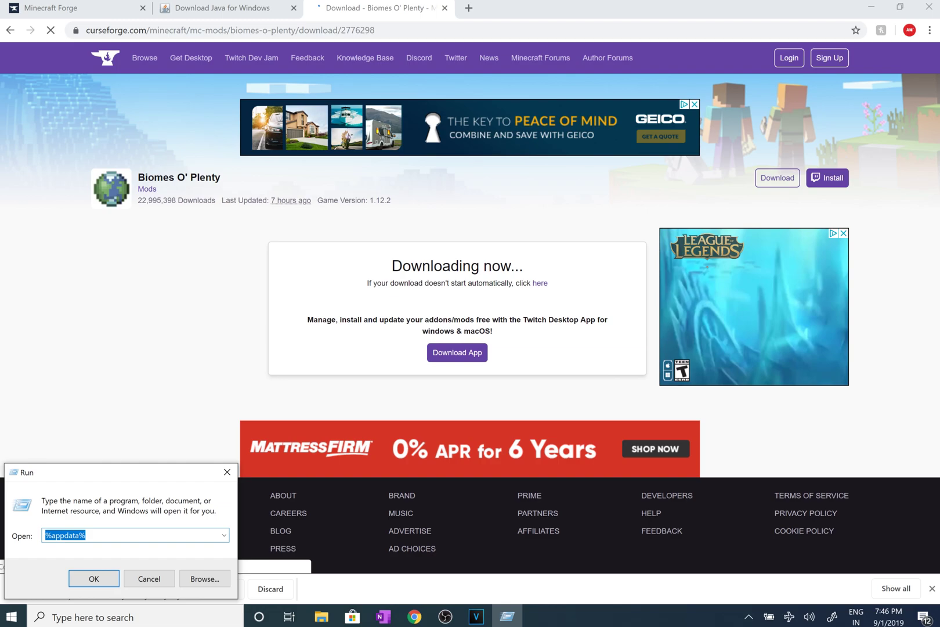
key("Escape")
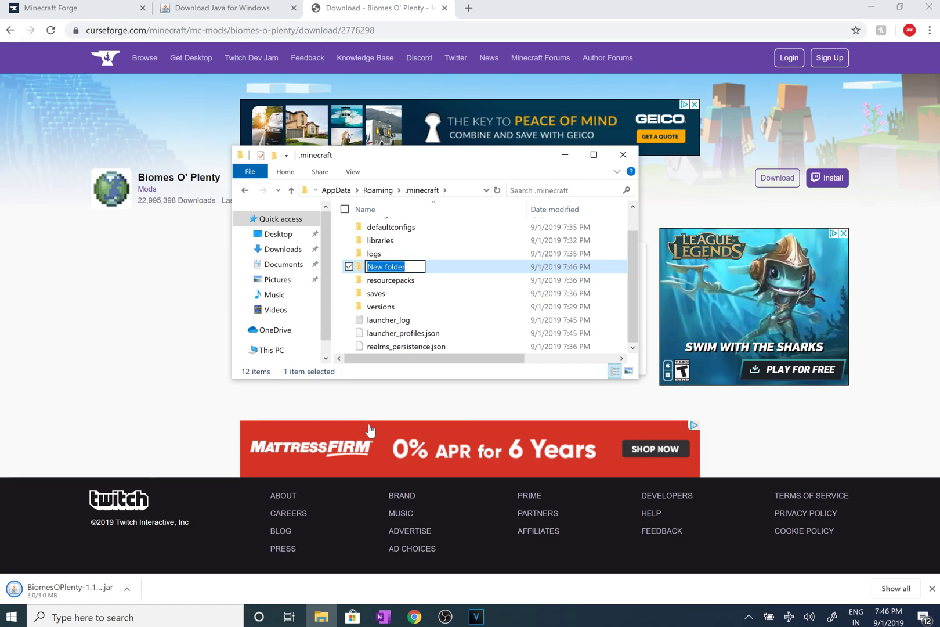
type("mods")
key("Return")
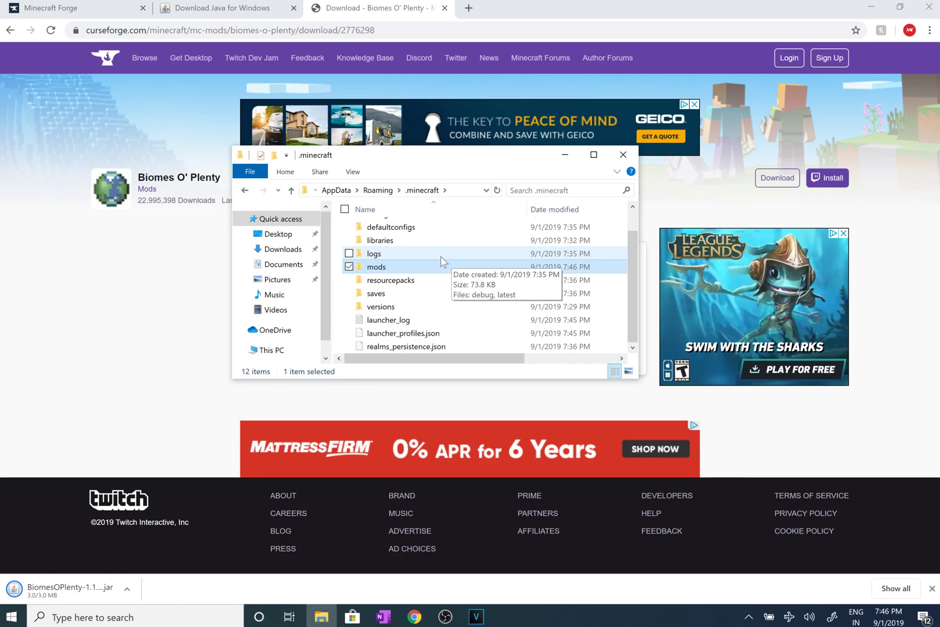
key("Return")
left_click_drag(69, 588, 440, 307)
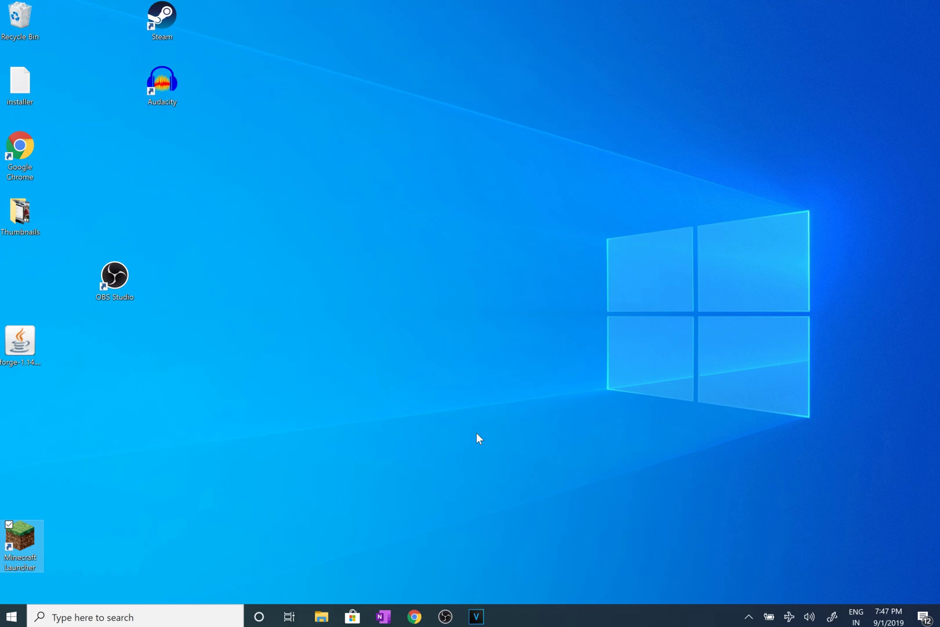
- Enlarge the Minecraft 1.14.4 game window while the game loads
left_click_drag(573, 368, 608, 405)
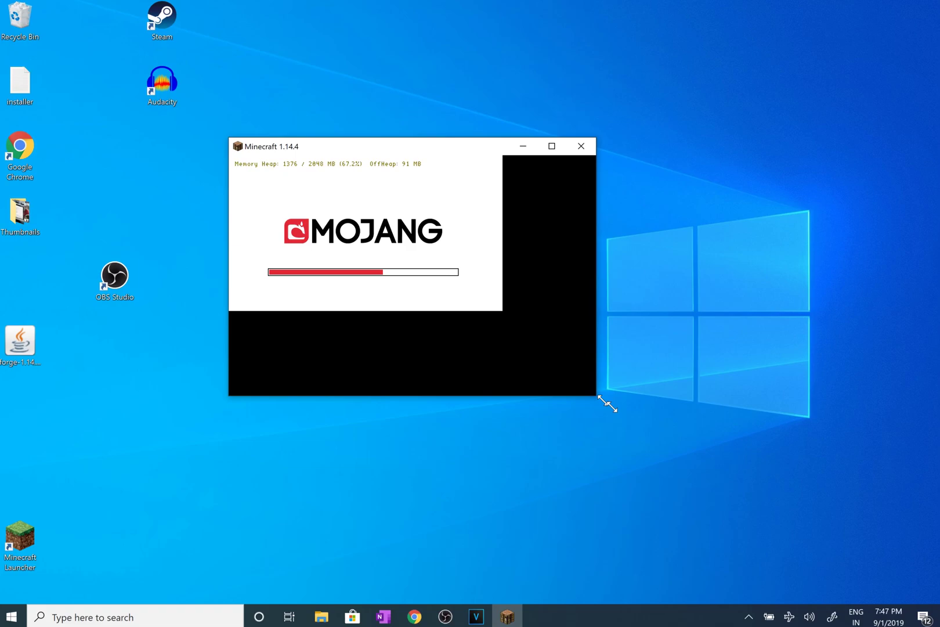
left_click_drag(607, 404, 653, 433)
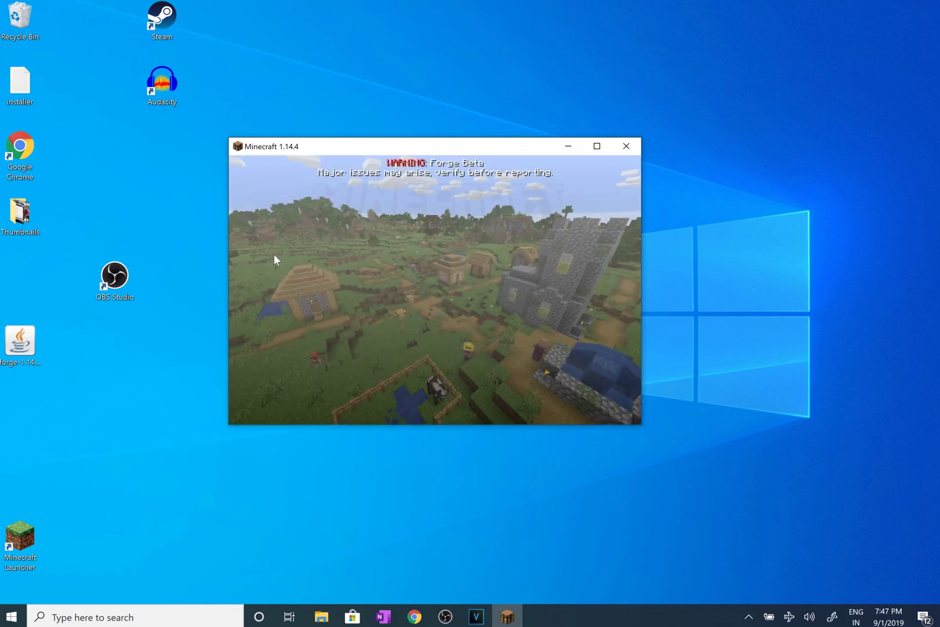